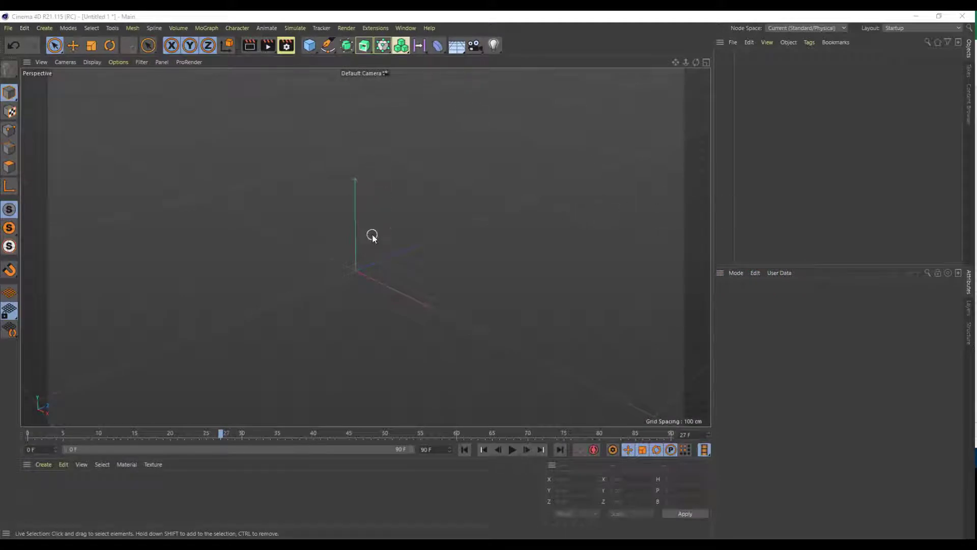
Add a Cube primitive with 20 segments on X, Y and Z.
scroll(434, 231, down, 2)
drag(309, 45, 384, 60)
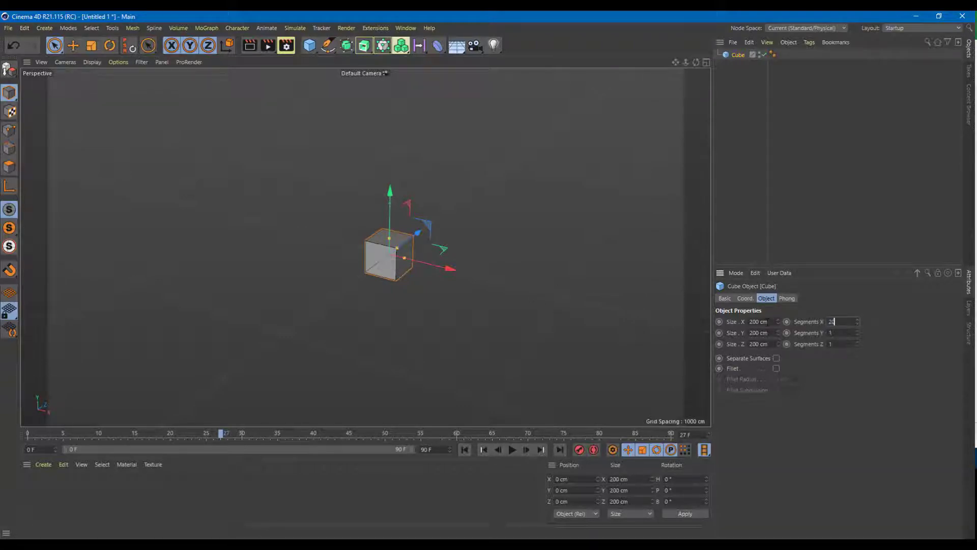
key(Tab)
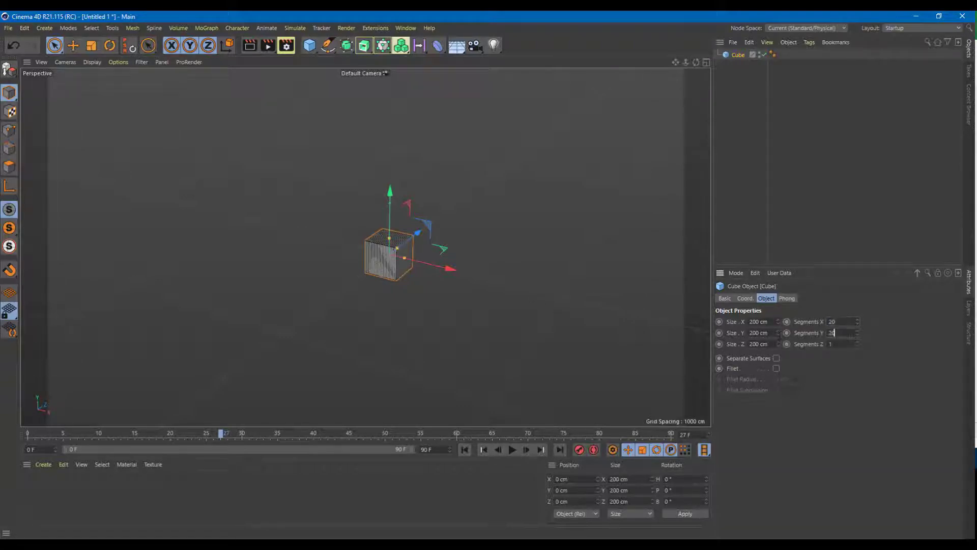
text(20)
key(Return)
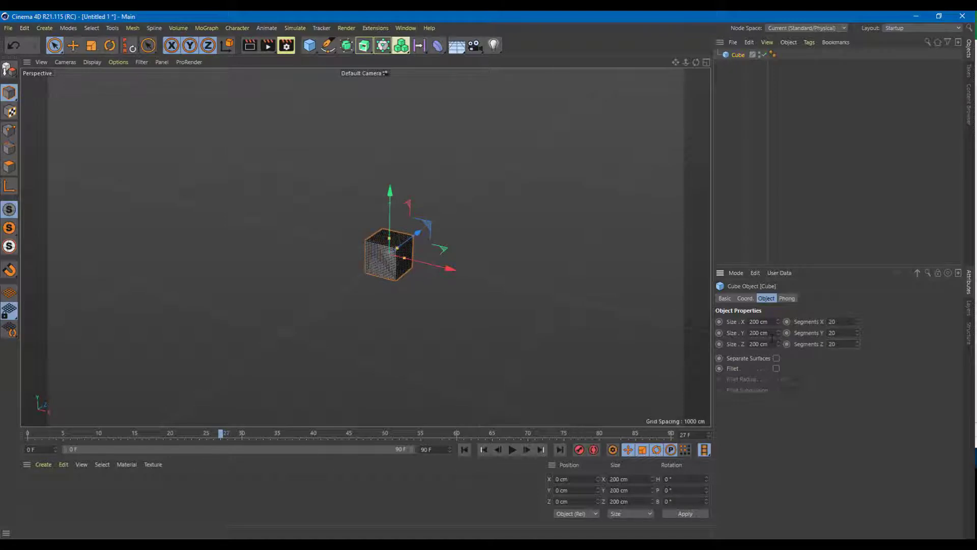
Raise the cube and scale it along Y to about 526 cm tall.
drag(385, 211, 386, 188)
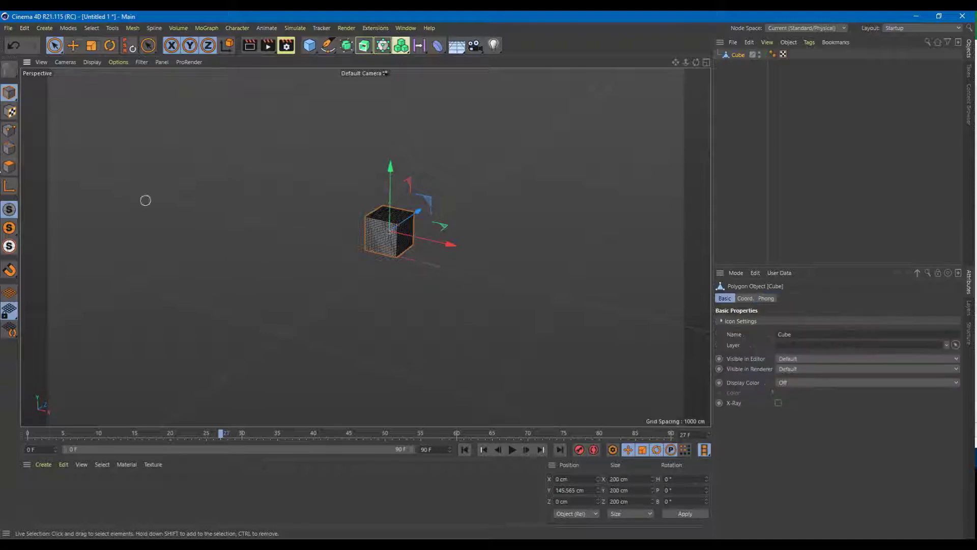
click(92, 46)
drag(389, 163, 391, 139)
click(54, 46)
Arrange the three tall boxes side by side along X and select the left box.
alt+drag(521, 187, 481, 192)
drag(391, 150, 391, 162)
drag(447, 209, 532, 218)
alt+drag(558, 265, 513, 270)
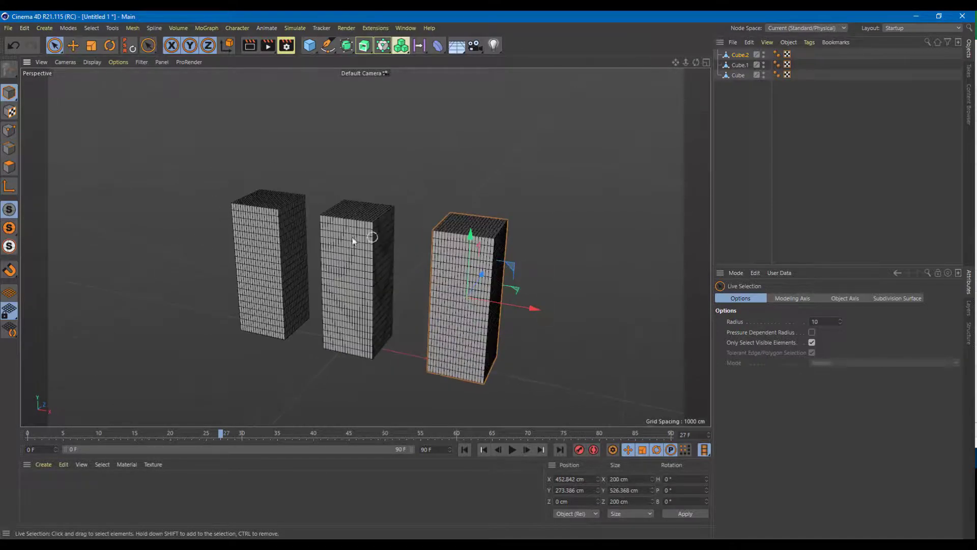
click(271, 222)
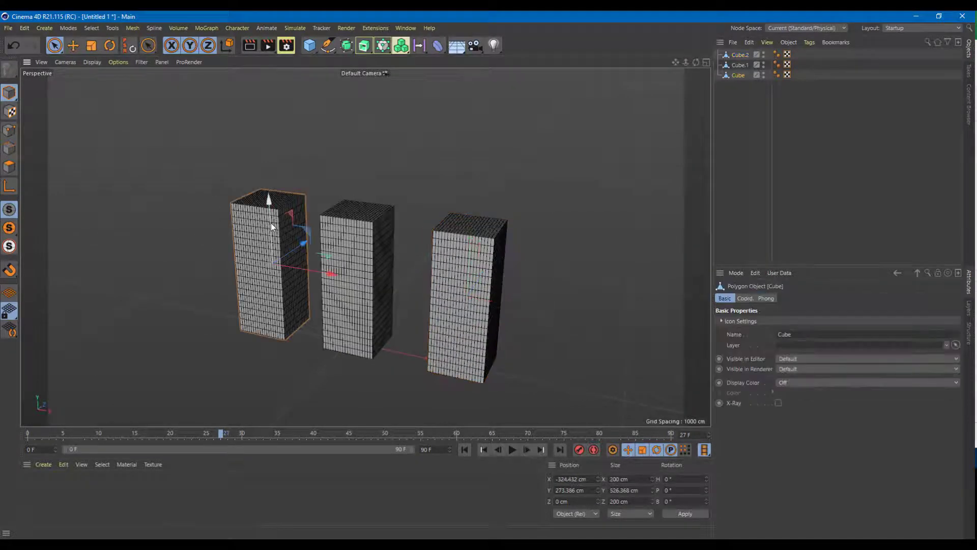
Add Twist, Melt and Squash & Stretch deformers for the left, middle and right boxes.
click(439, 46)
click(490, 76)
click(362, 224)
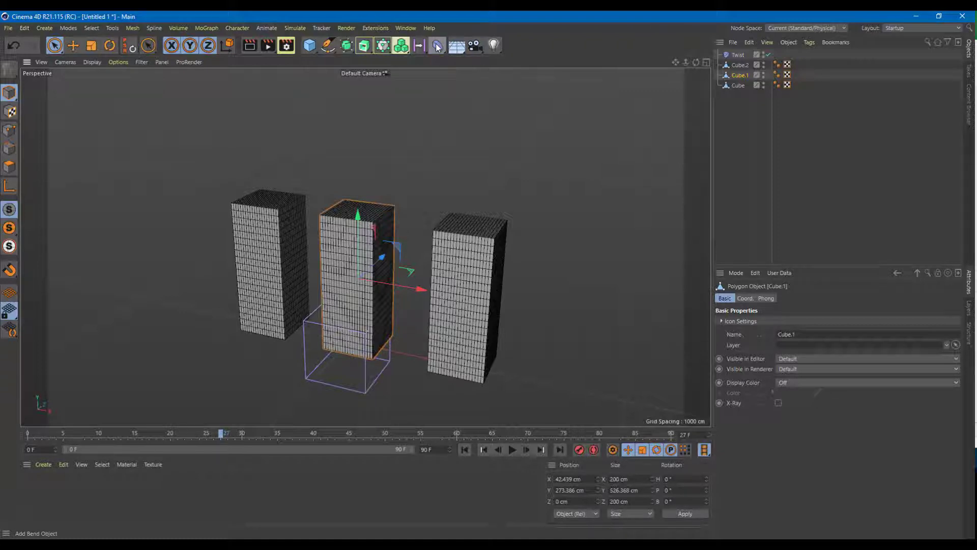
click(436, 50)
click(691, 104)
click(486, 260)
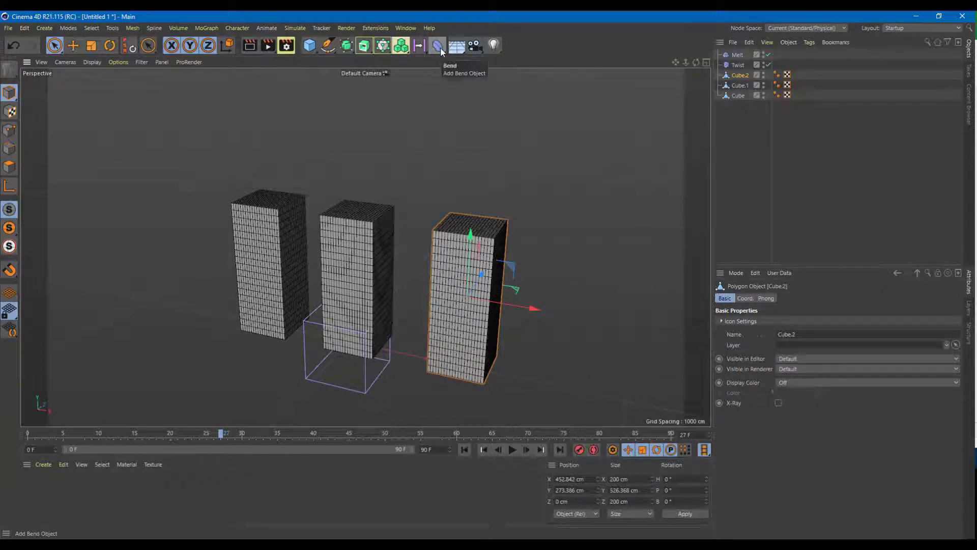
drag(436, 48, 645, 121)
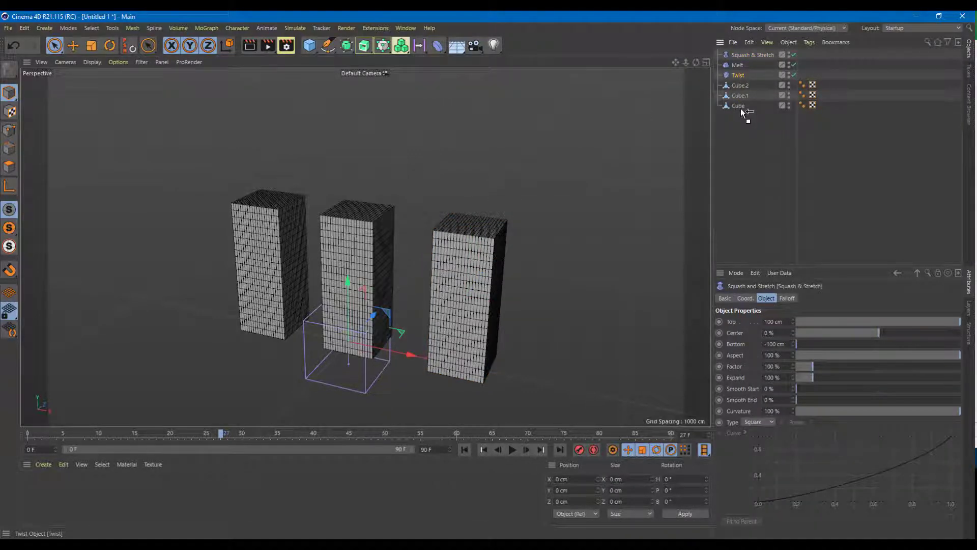
Nest Twist under Cube, Melt under Cube.1 and Squash & Stretch under Cube.2.
drag(743, 112, 743, 109)
drag(738, 65, 743, 91)
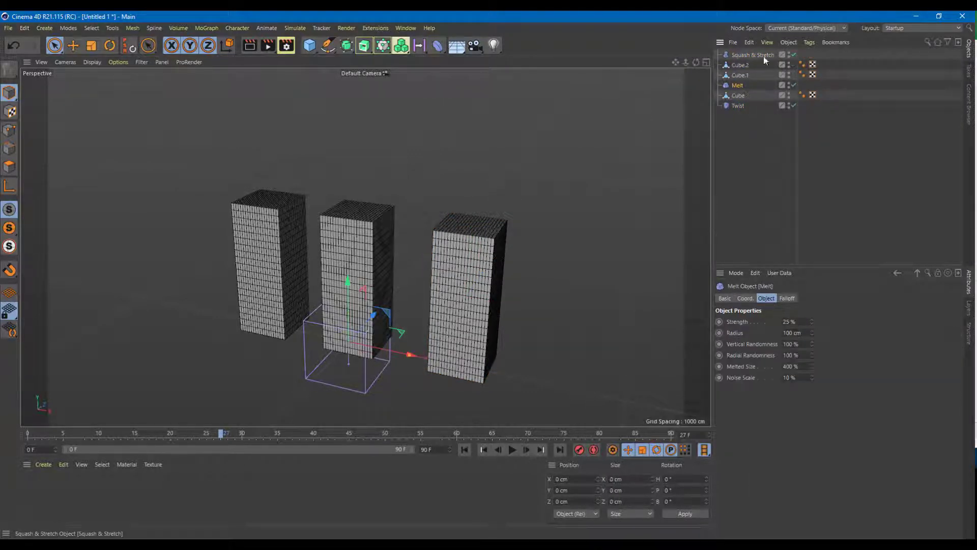
drag(753, 56, 743, 67)
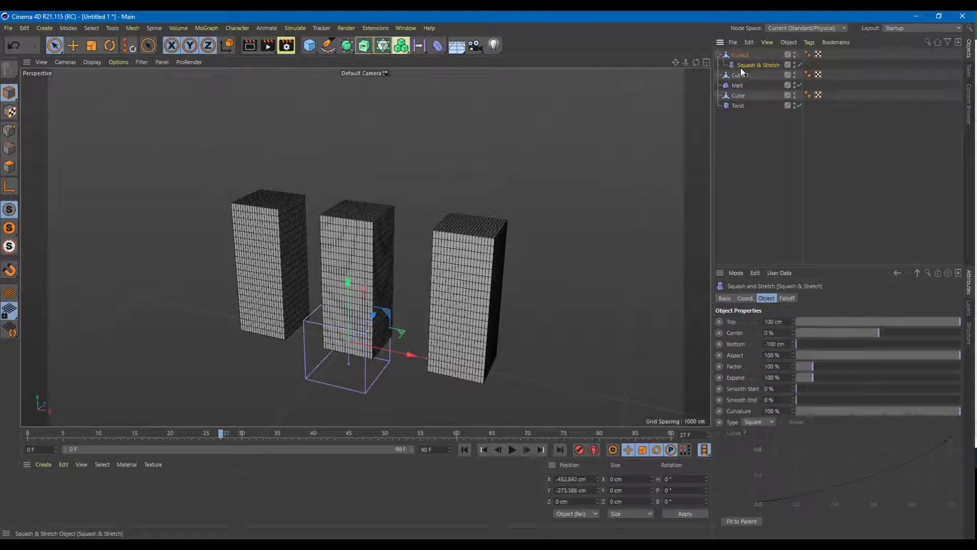
drag(738, 106, 740, 76)
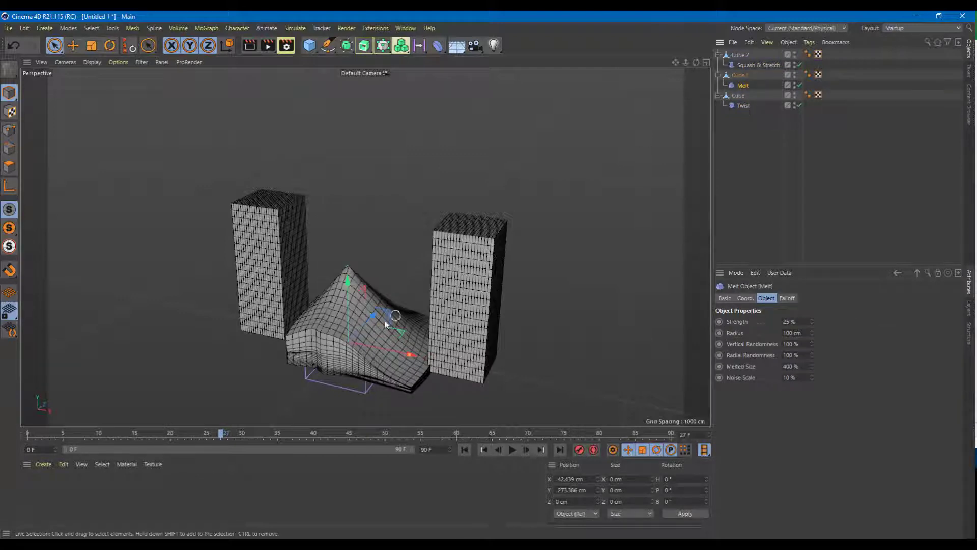
Fit the Twist deformer to the left box and Squash & Stretch to the right box.
alt+drag(496, 304, 550, 292)
click(744, 106)
click(742, 357)
click(741, 85)
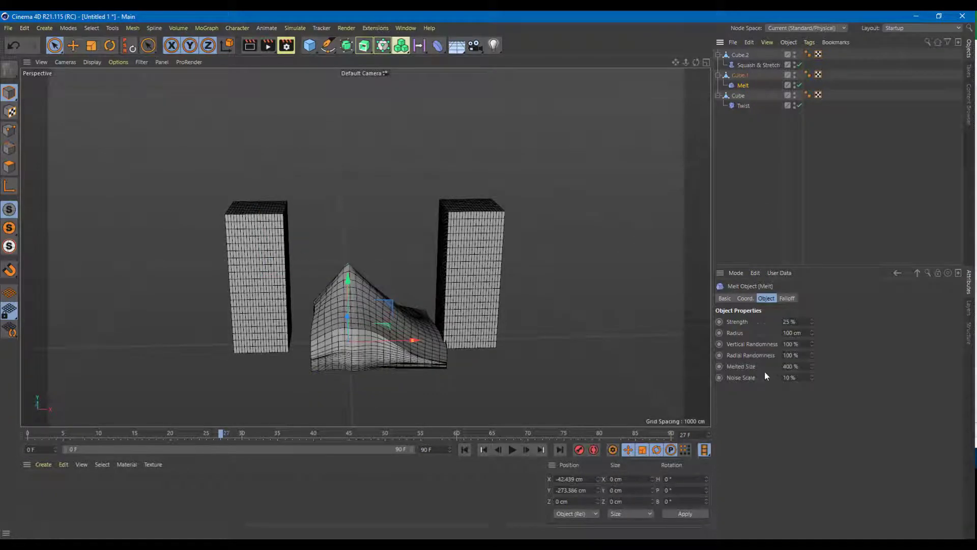
click(752, 66)
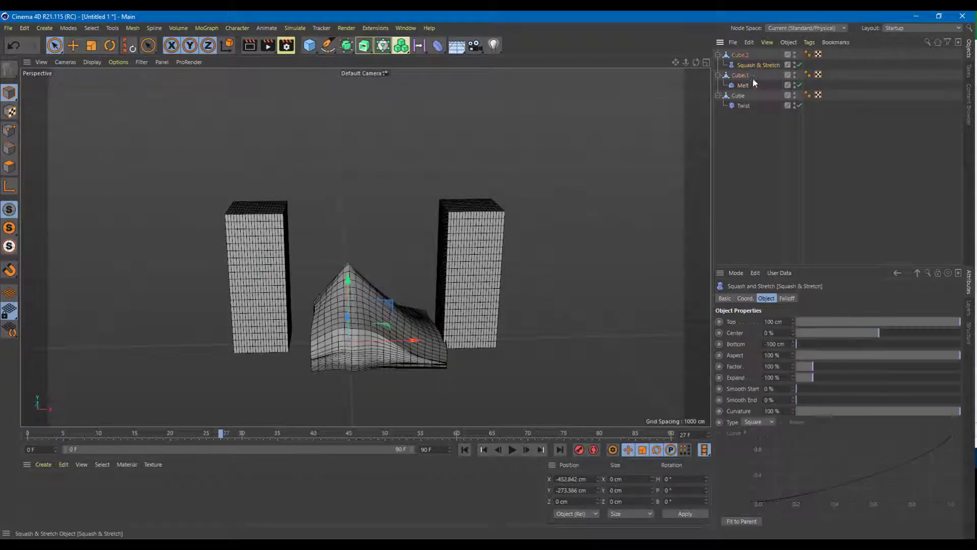
click(738, 521)
click(746, 106)
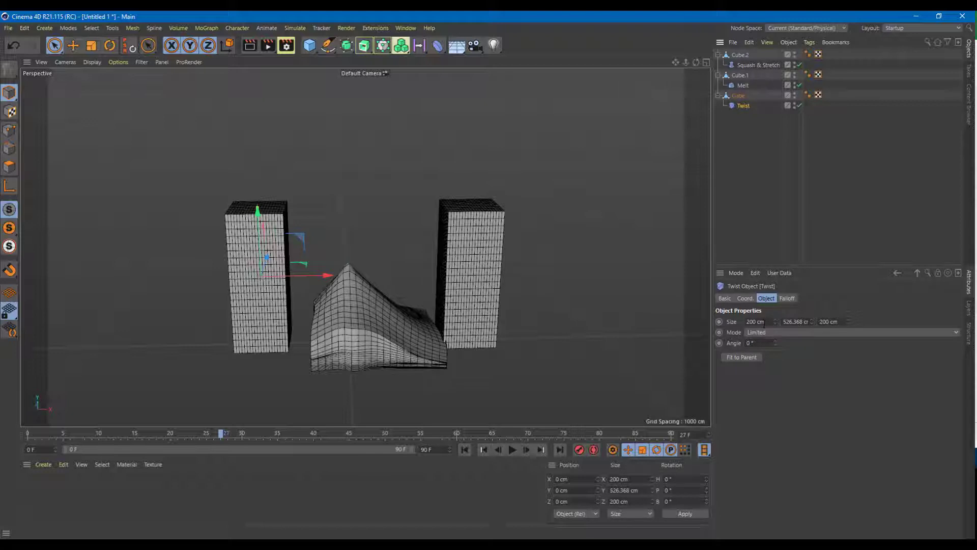
Set the Twist angle to 526° and raise the deformer, trying Unlimited mode.
mouse_move(775, 343)
mouse_down()
mouse_move(855, 343)
mouse_move(768, 353)
mouse_up()
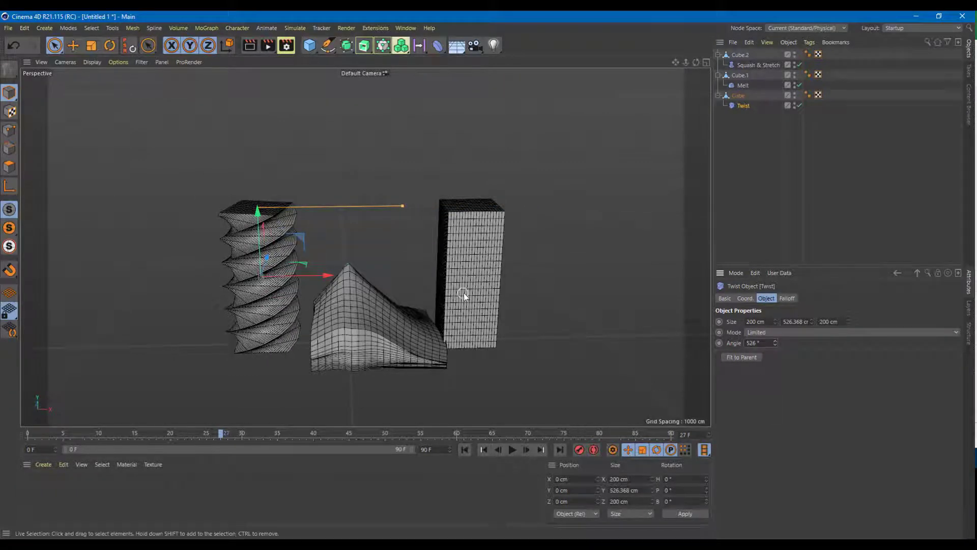
drag(262, 213, 263, 238)
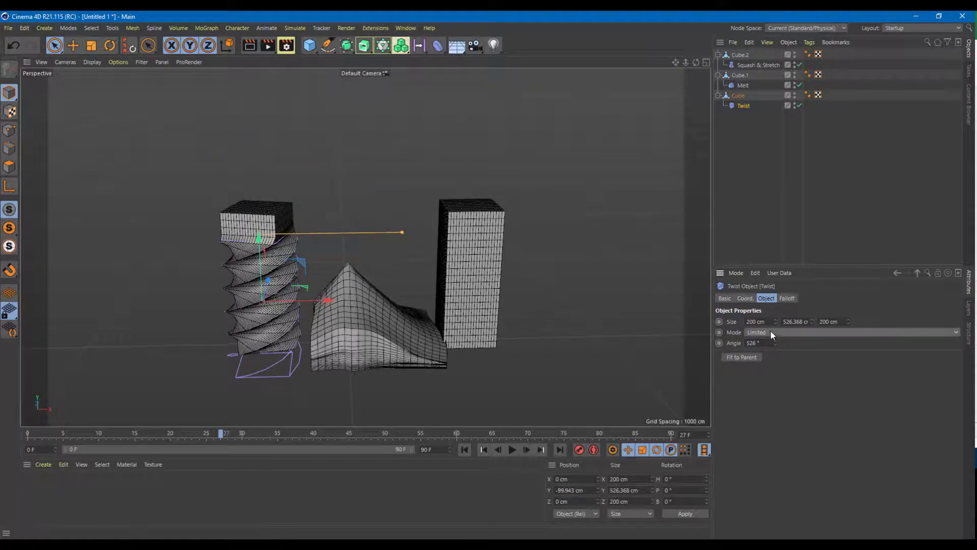
click(949, 332)
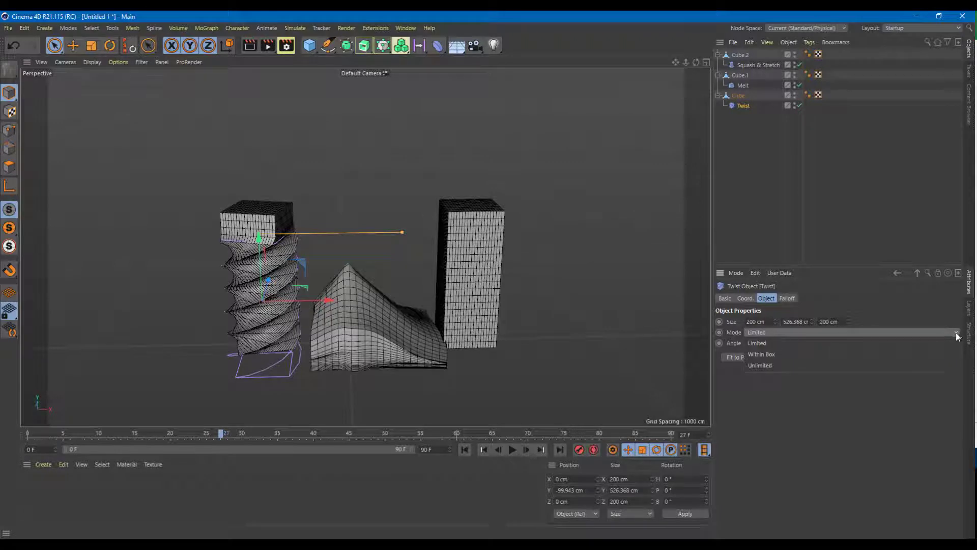
click(836, 363)
drag(252, 245, 266, 171)
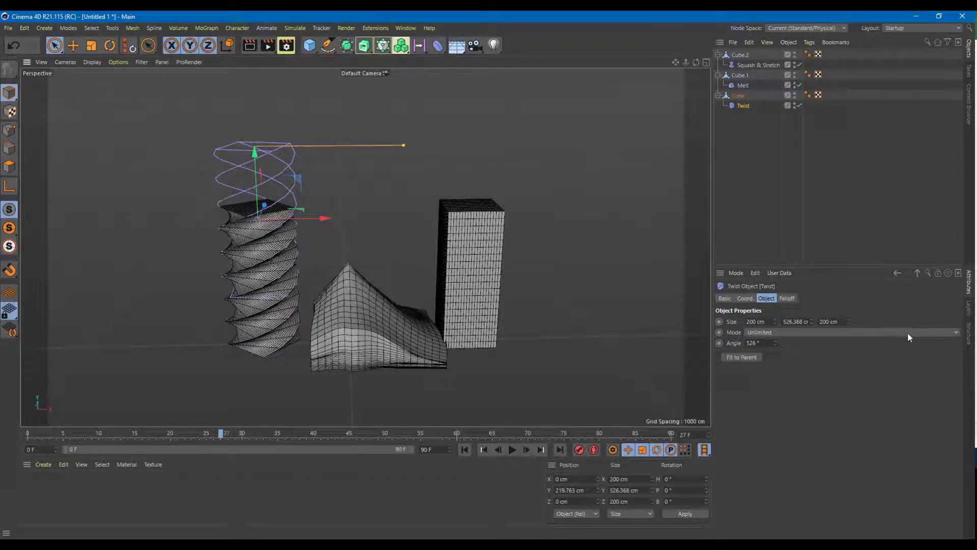
Confine the twist to Within Box and move the deformer down over the whole box.
click(953, 334)
click(833, 353)
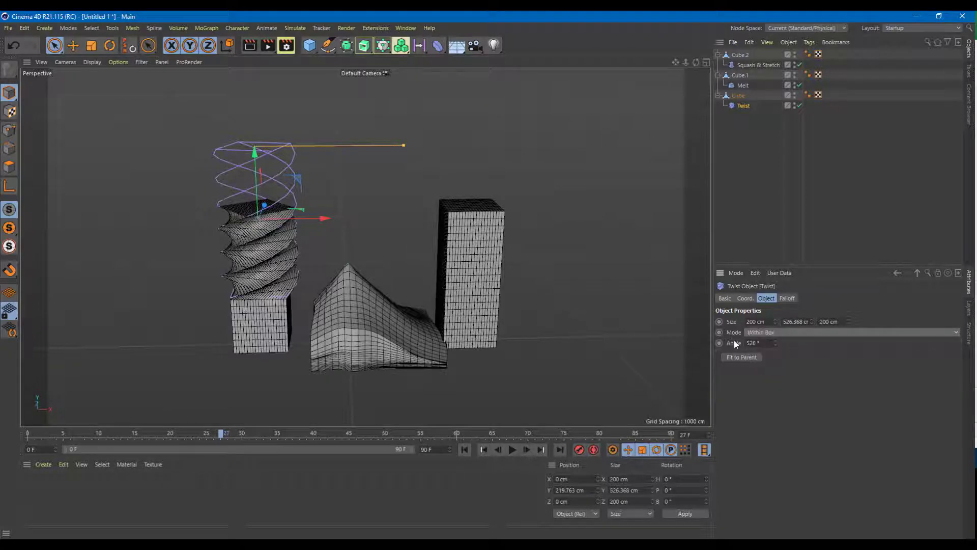
drag(254, 156, 256, 215)
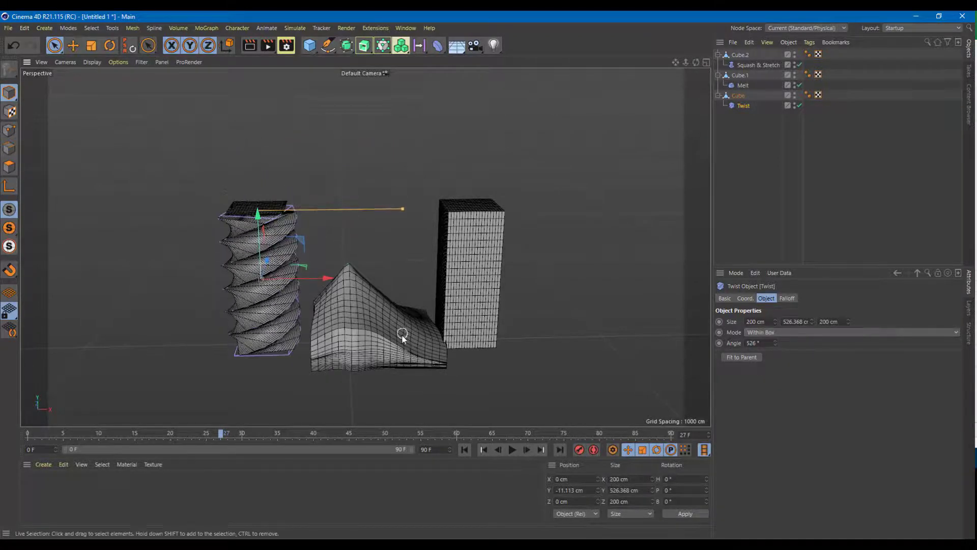
click(402, 336)
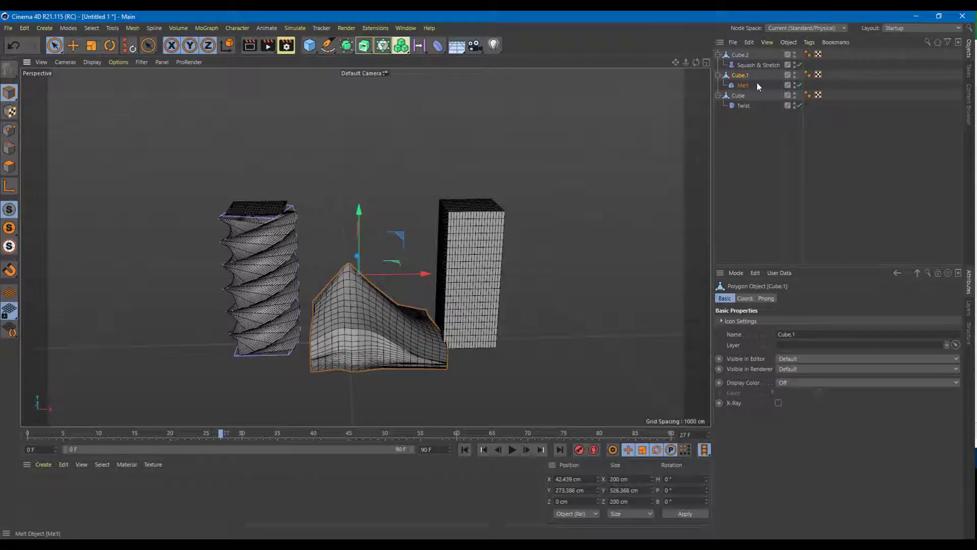
Raise Melt strength, then lower it to 44% and widen the radius to 146 cm.
click(743, 86)
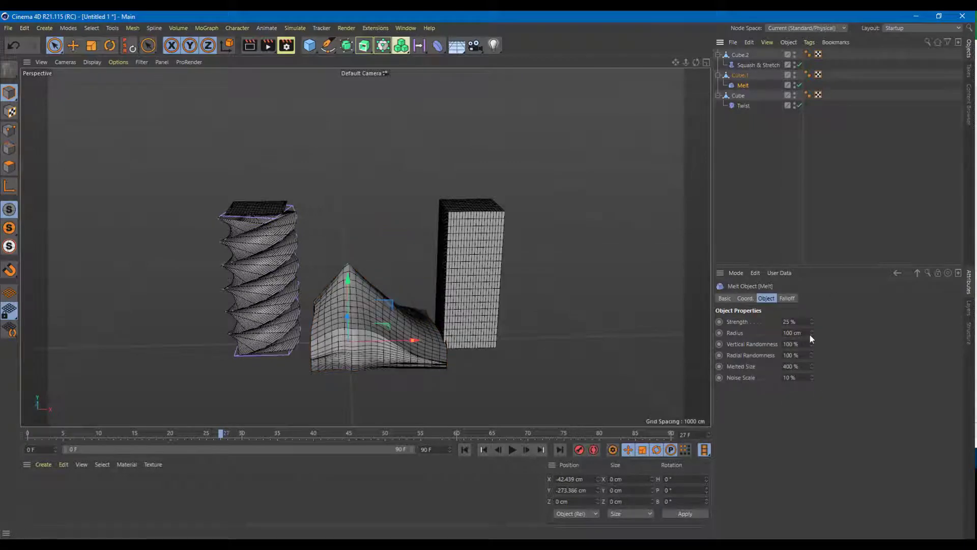
mouse_move(812, 320)
mouse_down()
mouse_move(813, 290)
mouse_move(815, 343)
mouse_up()
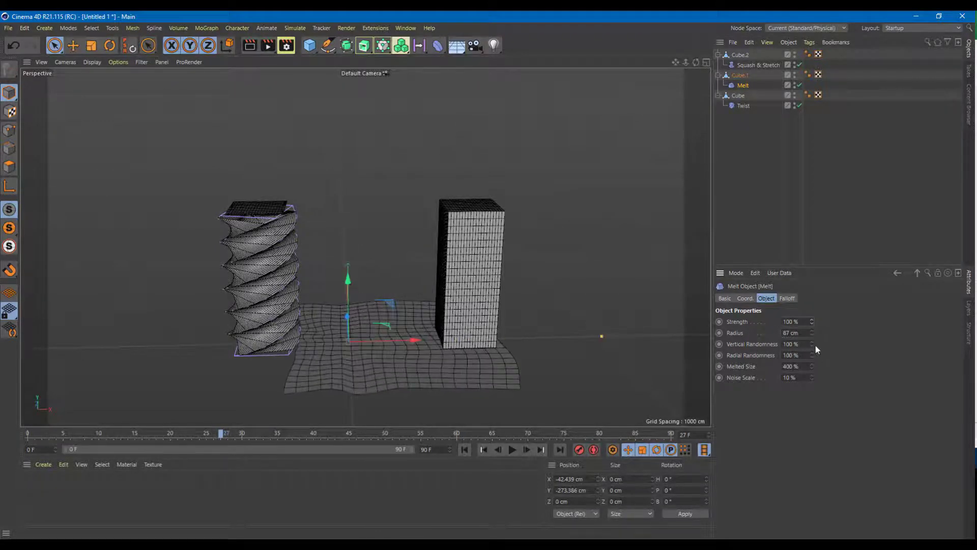
drag(596, 337, 462, 338)
drag(811, 331, 744, 333)
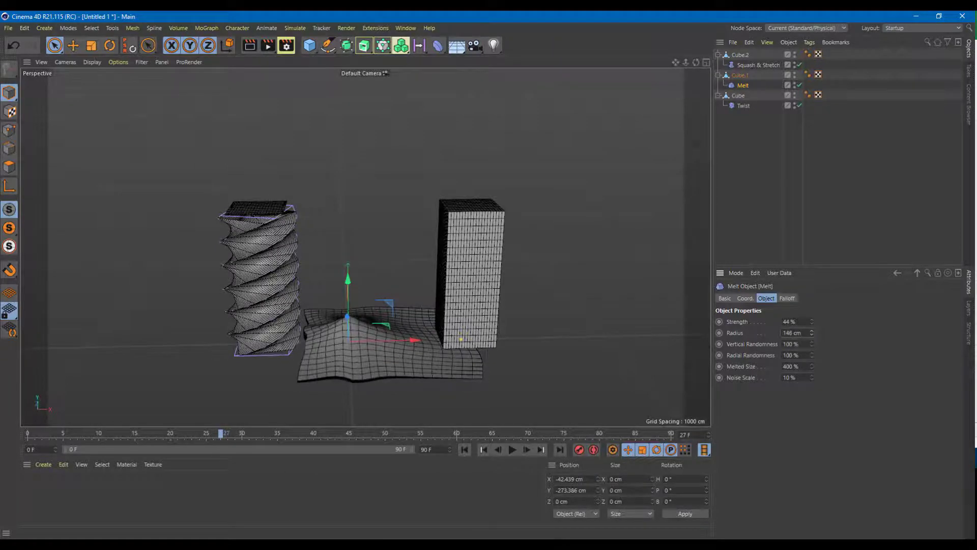
Adjust Melt vertical and radial randomness, set Noise Scale to 75%, and return Strength to 0%.
drag(812, 344, 754, 345)
mouse_move(812, 358)
mouse_down()
mouse_move(753, 358)
mouse_move(881, 366)
mouse_up()
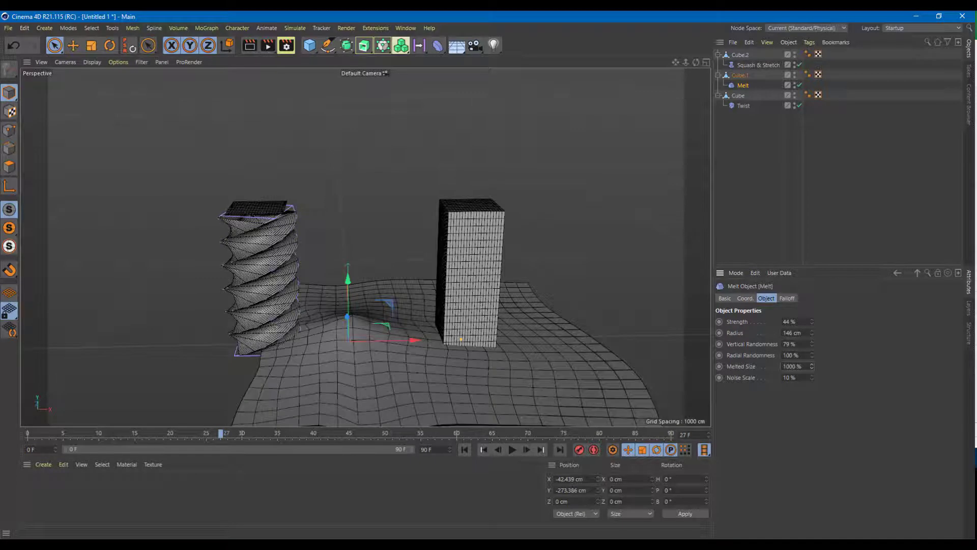
drag(811, 377, 885, 378)
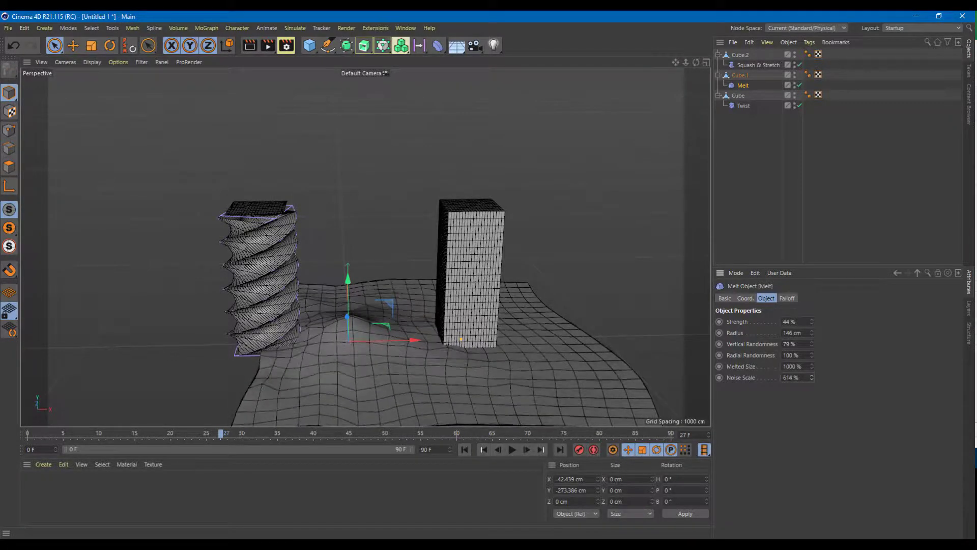
mouse_move(812, 322)
mouse_down()
mouse_move(782, 321)
mouse_move(812, 321)
mouse_up()
drag(812, 377, 781, 377)
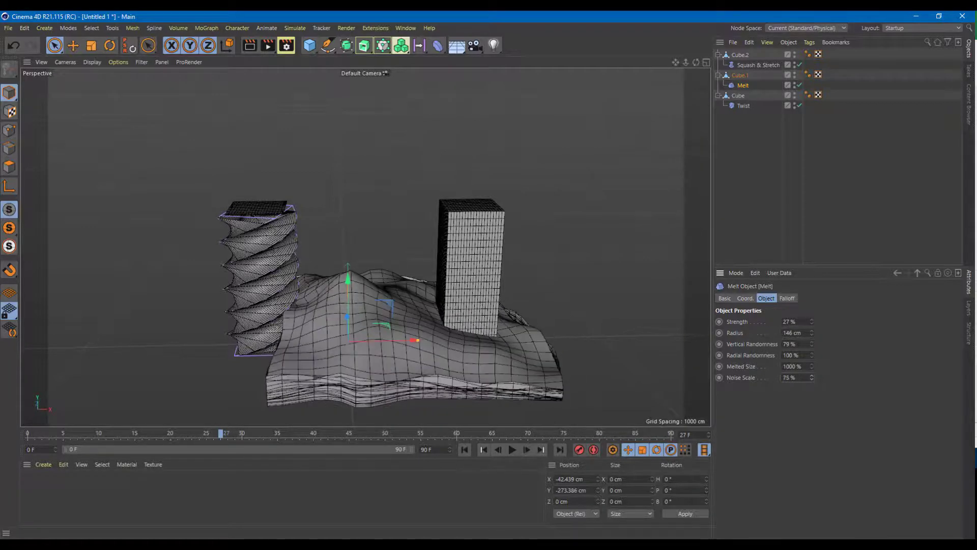
mouse_move(812, 322)
mouse_down()
mouse_move(827, 322)
mouse_move(794, 321)
mouse_move(837, 323)
mouse_move(794, 323)
mouse_up()
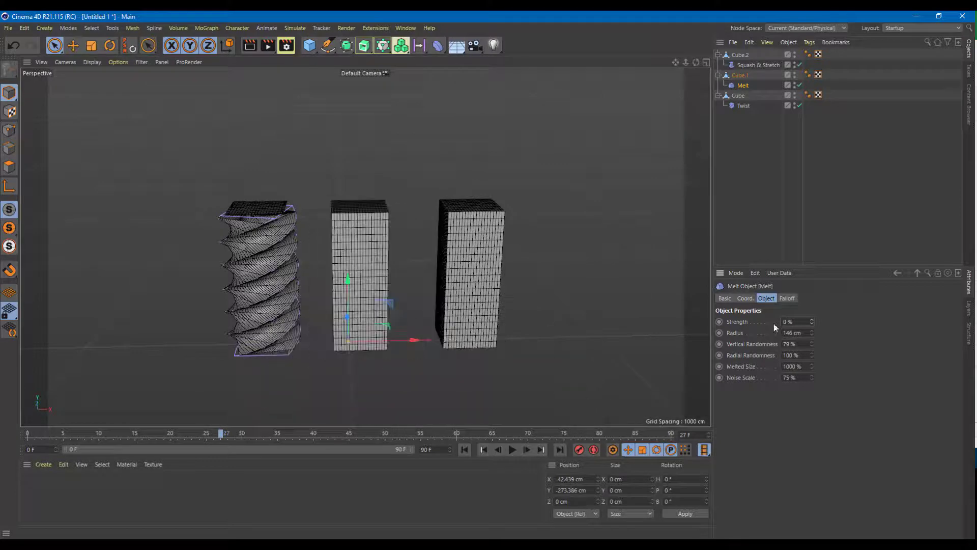
click(744, 106)
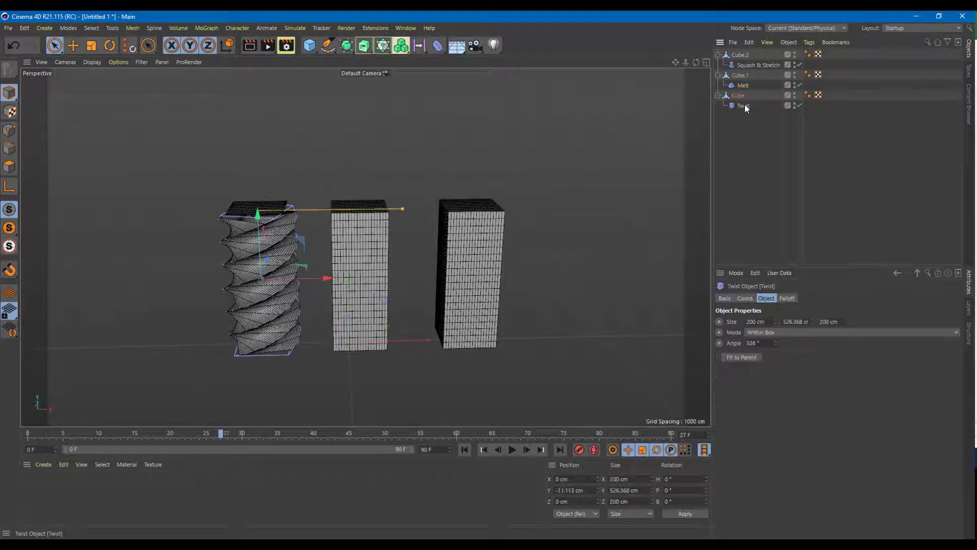
Set Squash & Stretch Top to 100 cm, Cubic type, Expand 282% and Aspect 81%.
click(744, 65)
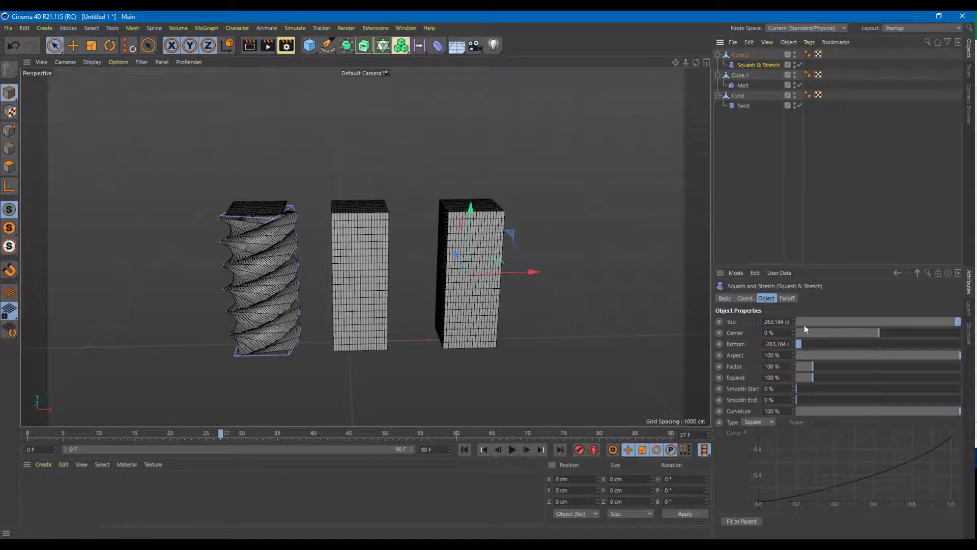
drag(830, 321, 970, 321)
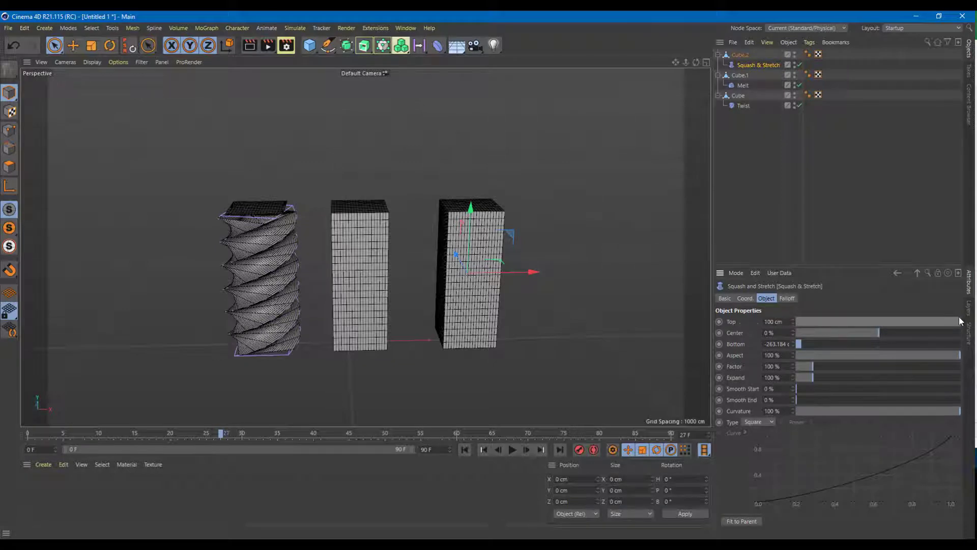
drag(878, 338, 900, 333)
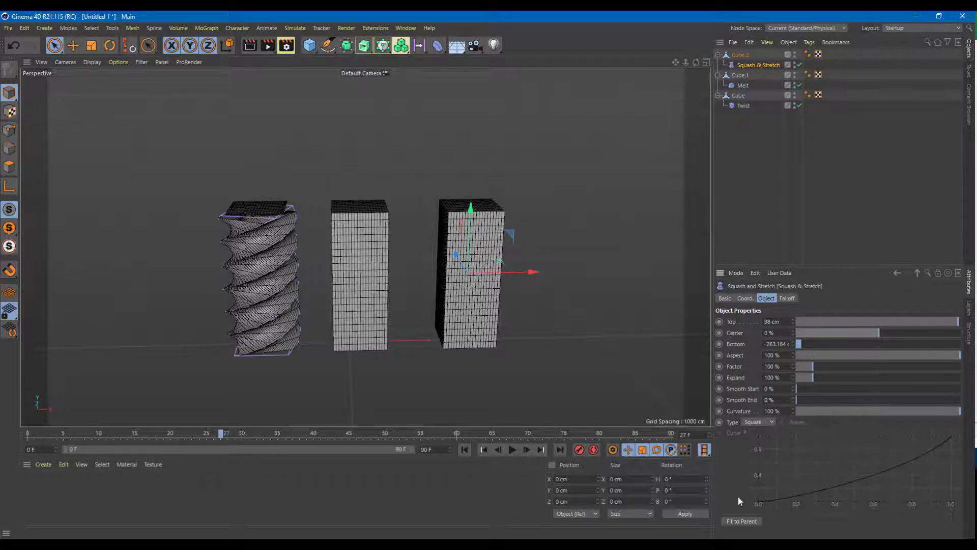
drag(808, 389, 920, 411)
click(768, 423)
click(764, 438)
drag(817, 378, 860, 356)
drag(882, 356, 946, 352)
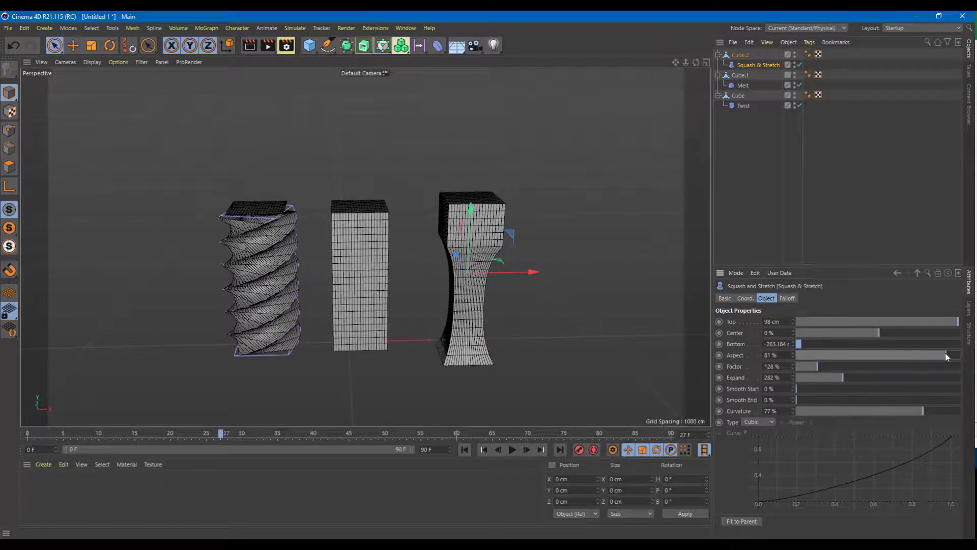
drag(872, 336, 932, 336)
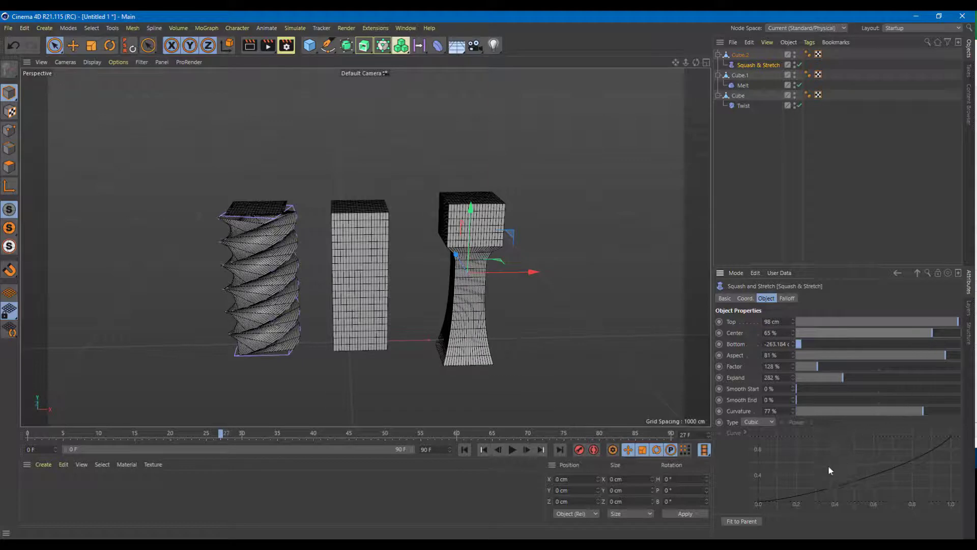
Try the Square, Quartic and Custom types, lowering Custom Power from 2 to 1.
click(766, 422)
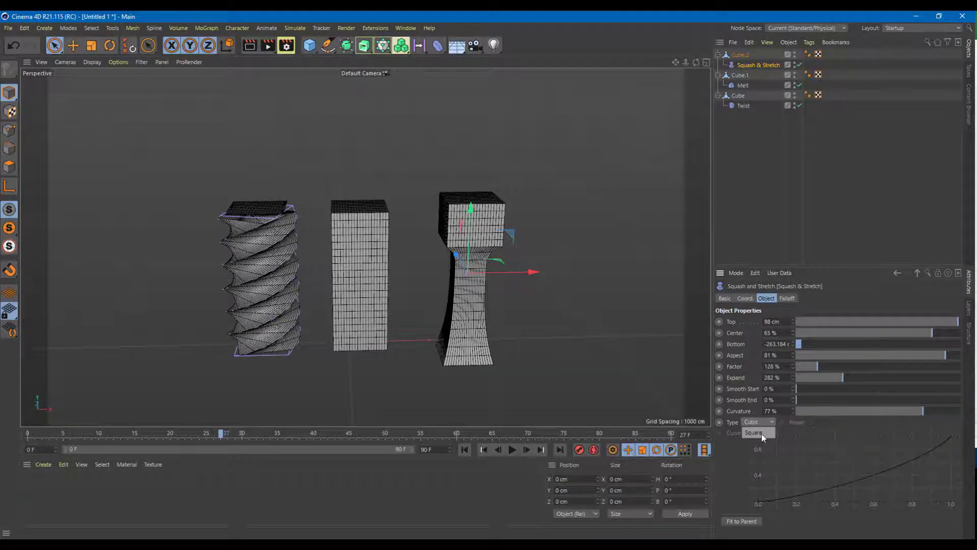
click(758, 433)
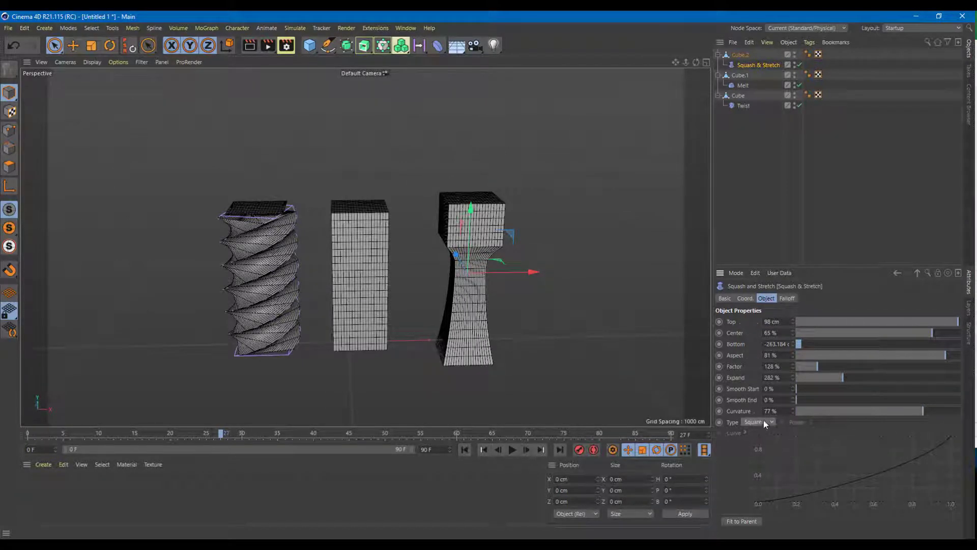
click(770, 423)
click(765, 455)
click(771, 422)
click(767, 467)
drag(845, 422, 807, 425)
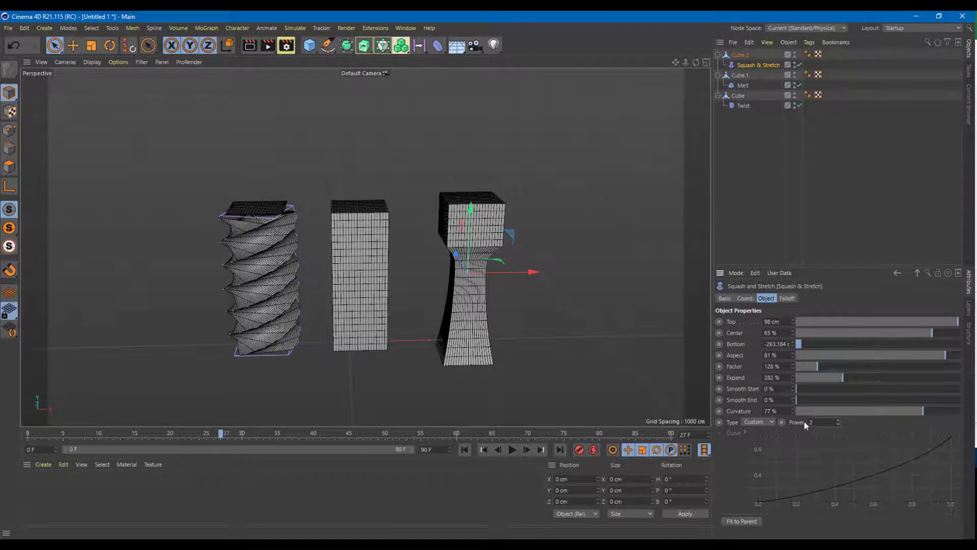
Return to Cubic type, set Center to -24% and Bottom to -171 cm.
click(765, 421)
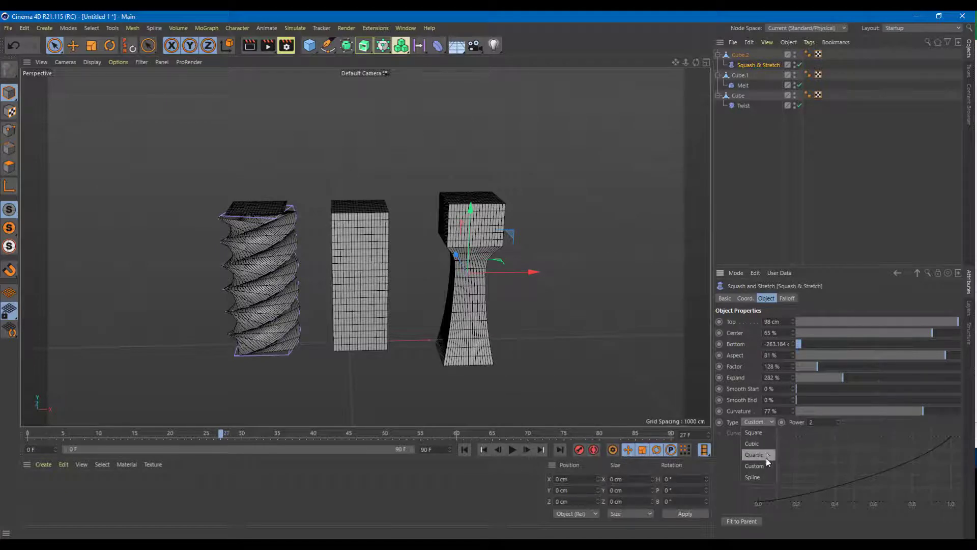
click(763, 444)
drag(841, 333, 740, 343)
mouse_move(827, 337)
mouse_down()
mouse_move(966, 343)
mouse_move(822, 350)
mouse_up()
Set Squash & Stretch Center to -67%, Smooth Start to 80% and Smooth End to 44%.
scroll(806, 344, down, 5)
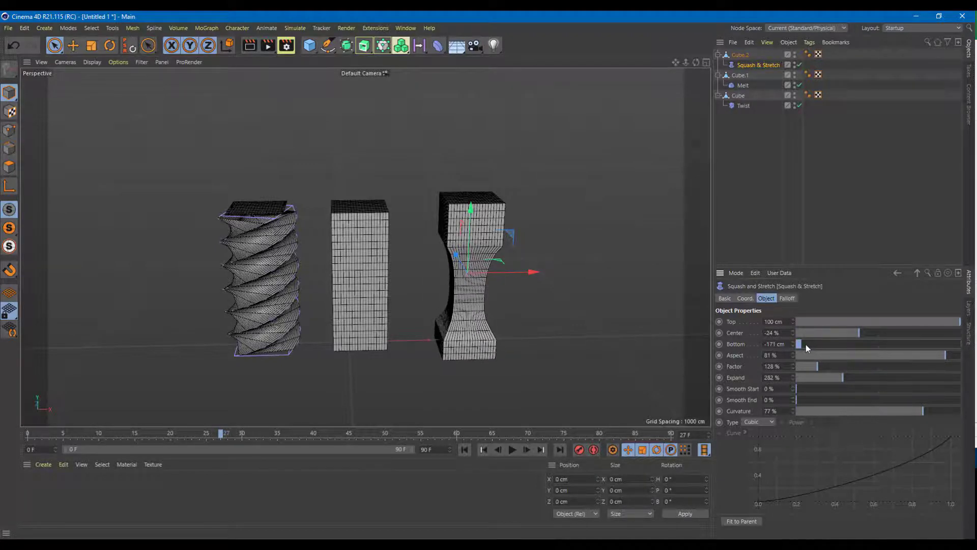
scroll(829, 349, down, 2)
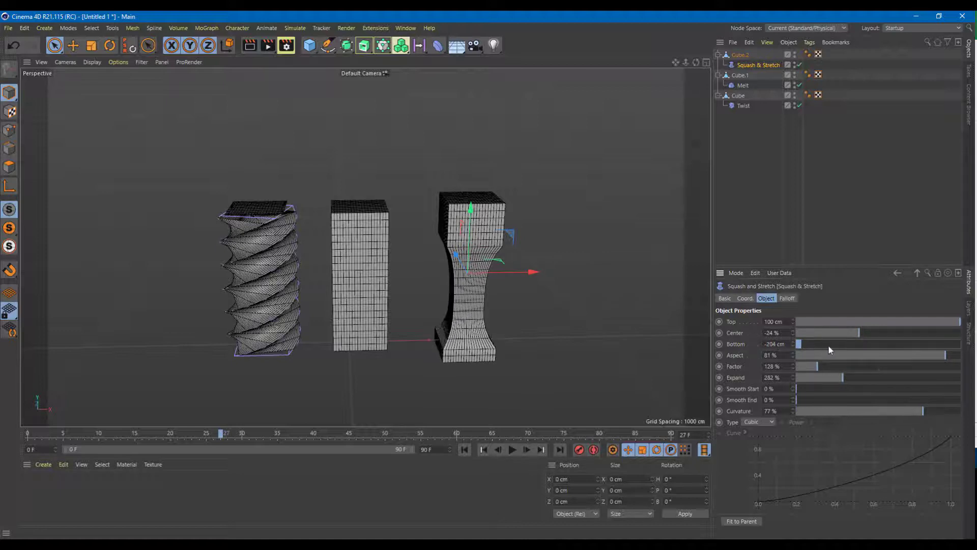
scroll(779, 322, up, 6)
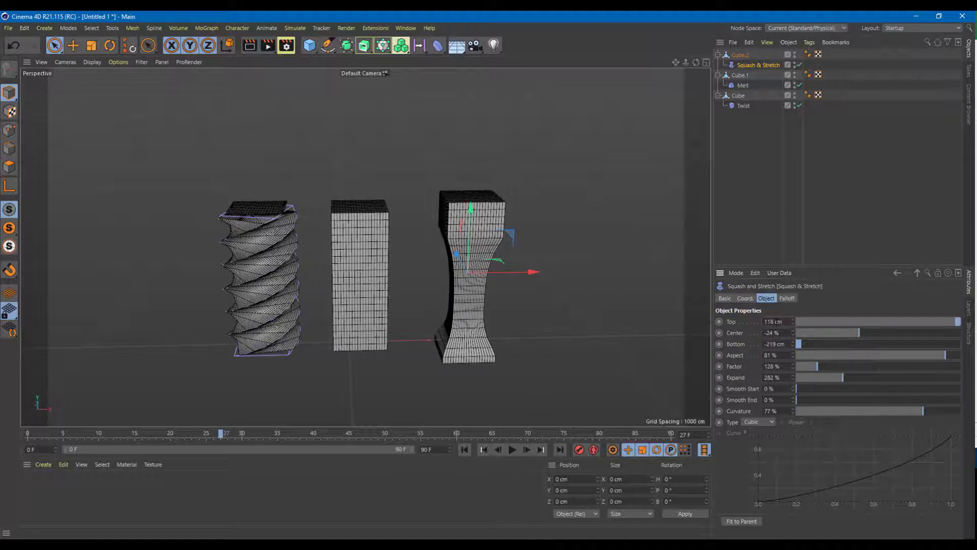
scroll(782, 322, up, 10)
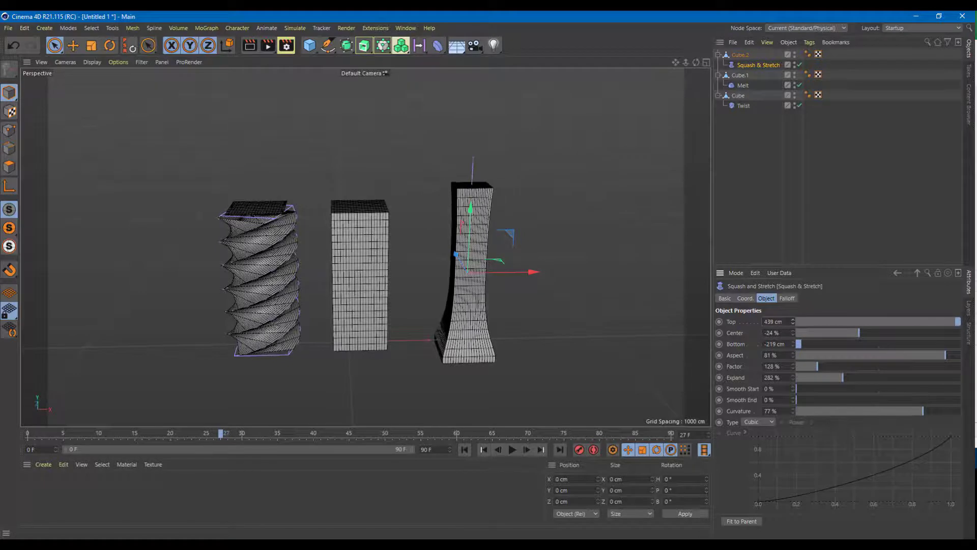
scroll(779, 322, down, 1)
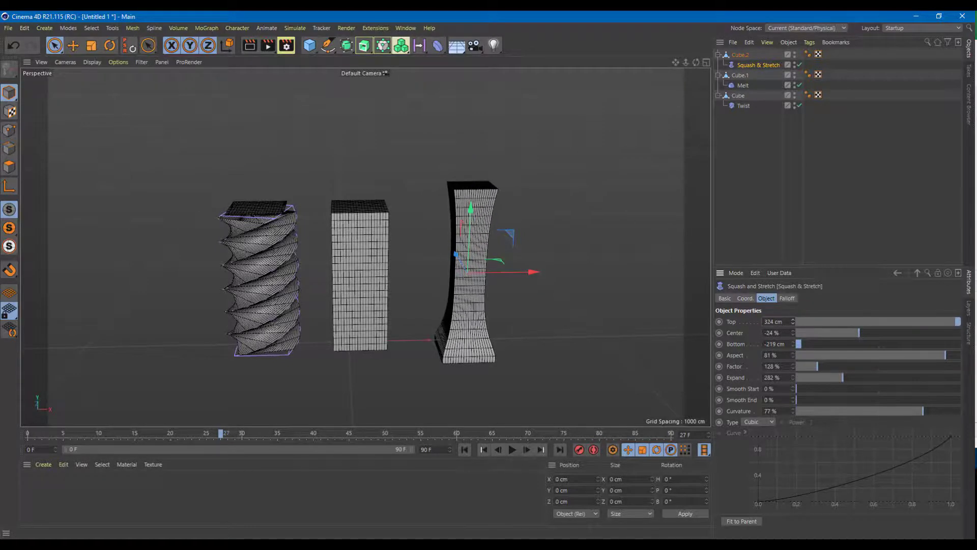
drag(792, 332, 865, 377)
drag(796, 389, 927, 389)
drag(806, 402, 922, 411)
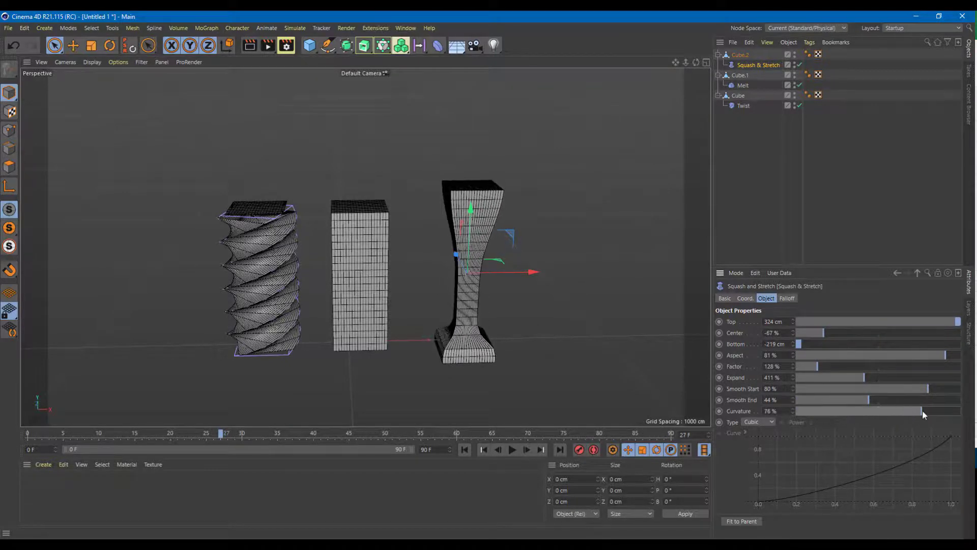